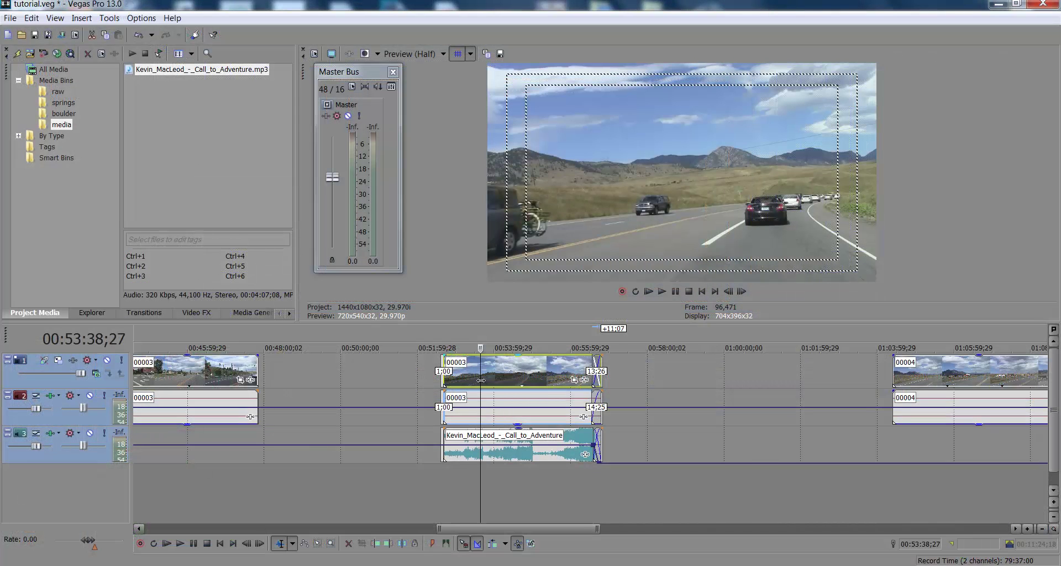
# - Scrub through the 00003 clip's video, its own audio and the Call to Adventure music around 00:52–00:56 on the timeline
pyautogui.moveTo(481, 380); pyautogui.dragTo(499, 379)
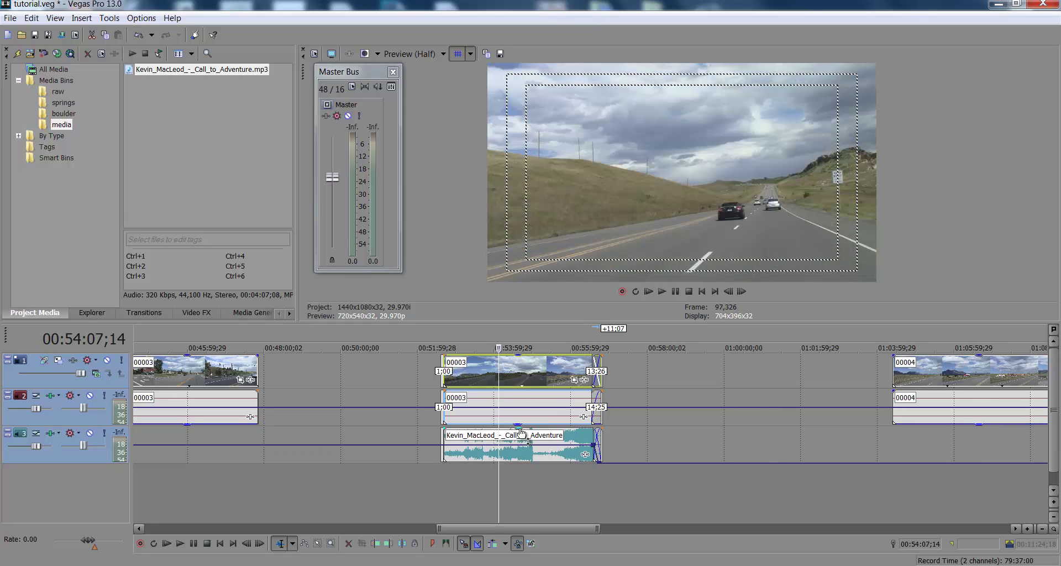
pyautogui.click(519, 434)
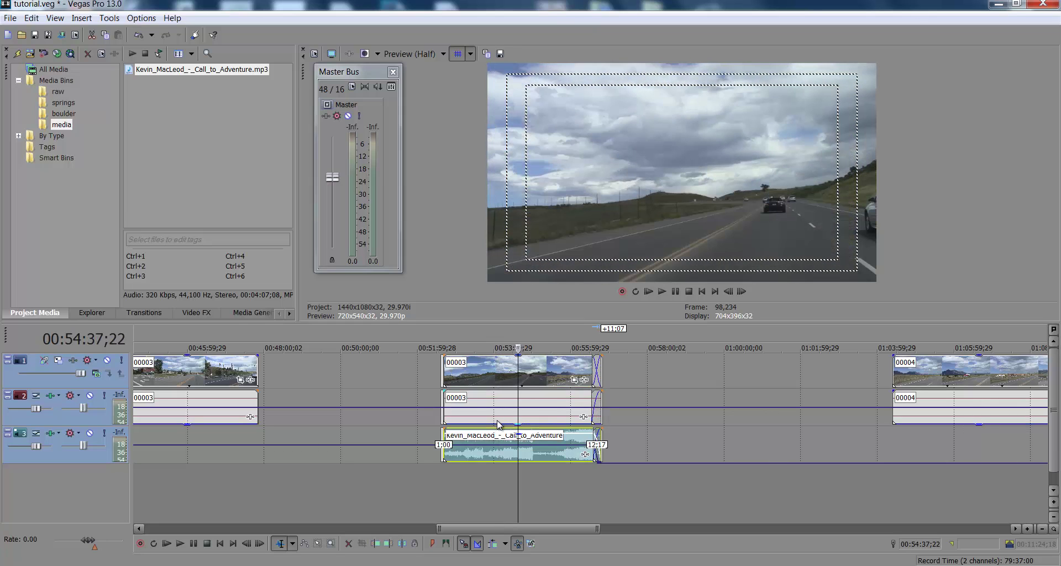
pyautogui.click(473, 417)
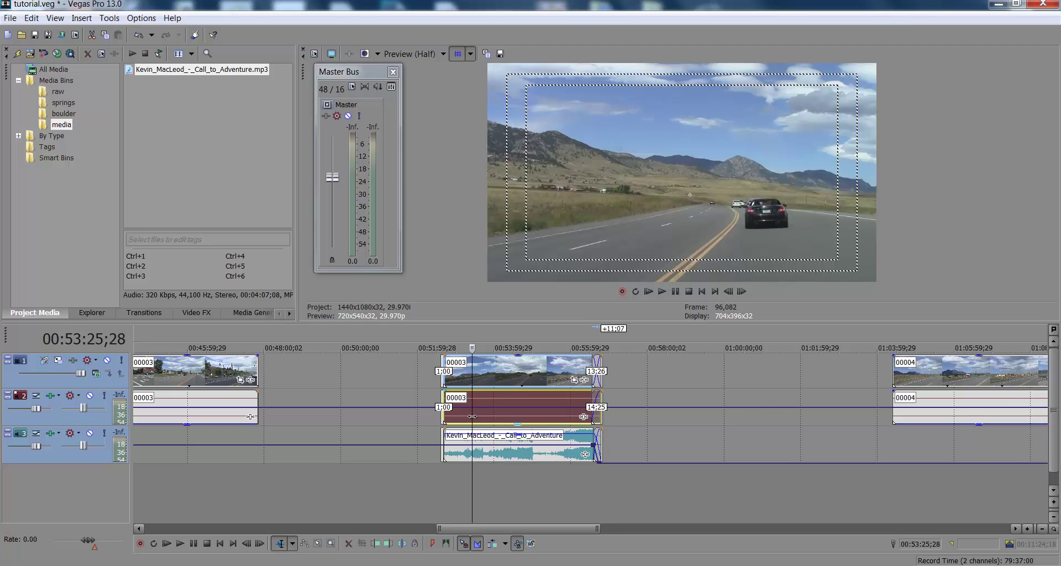
pyautogui.moveTo(479, 415); pyautogui.dragTo(578, 424)
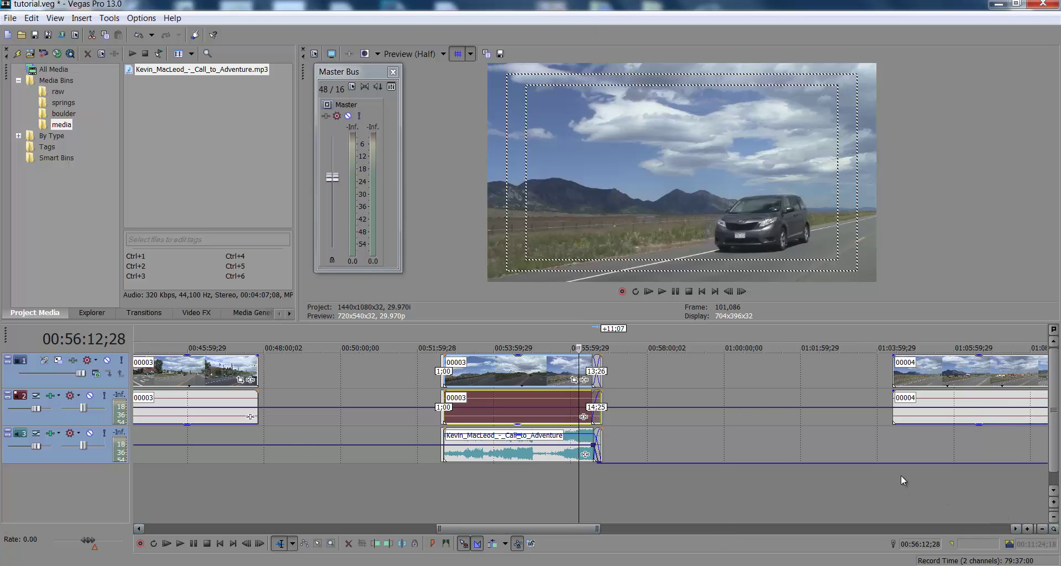
# - Select a loop region spanning the 00003 clip that carries the Call to Adventure music
pyautogui.click(509, 451)
pyautogui.doubleClick(535, 368)
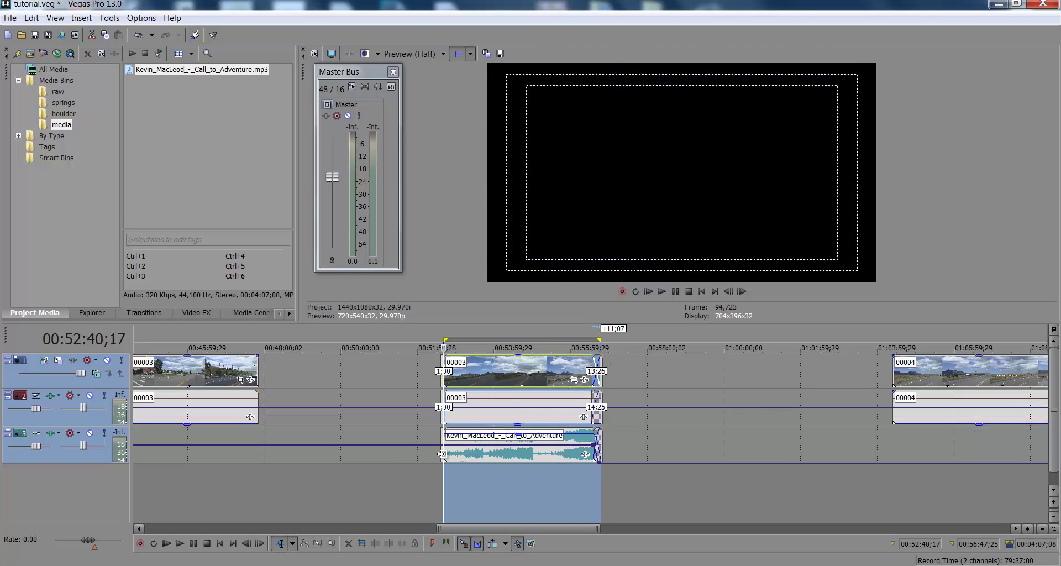
pyautogui.click(468, 455)
pyautogui.scroll(3, 486, 389)
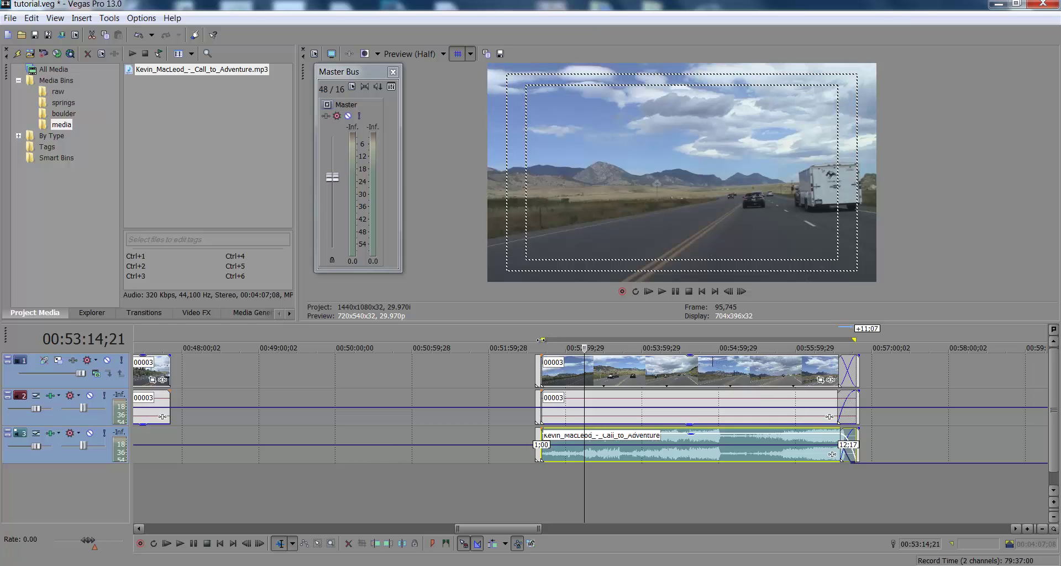
# - Extend the loop region's start to the beginning of the black segment before the 00003 clip, at 00:52:36;17
pyautogui.moveTo(543, 339)
pyautogui.mouseDown()
pyautogui.moveTo(523, 339)
pyautogui.moveTo(531, 340)
pyautogui.mouseUp()
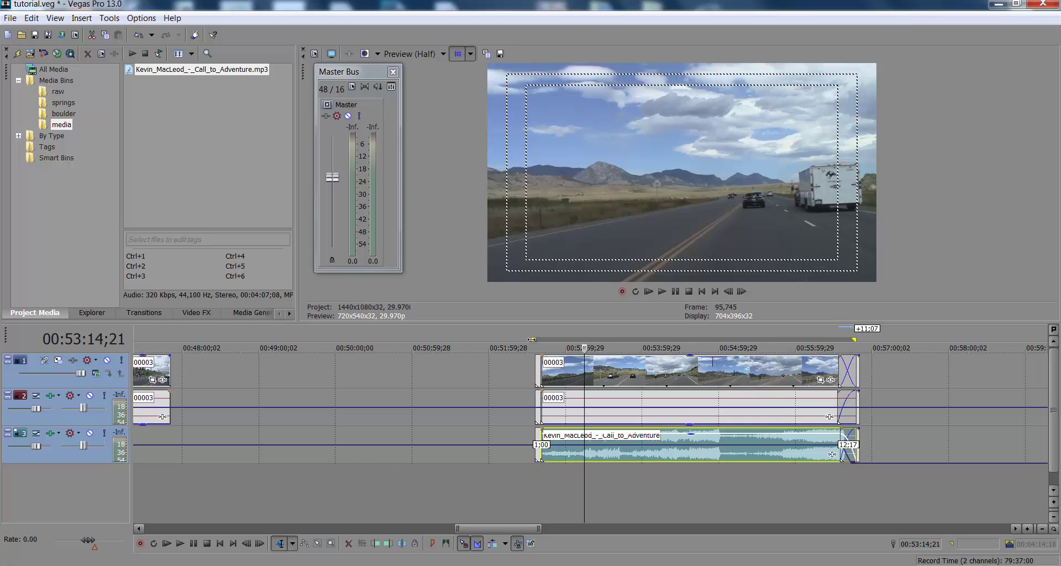
pyautogui.click(537, 370)
pyautogui.scroll(8, 540, 370)
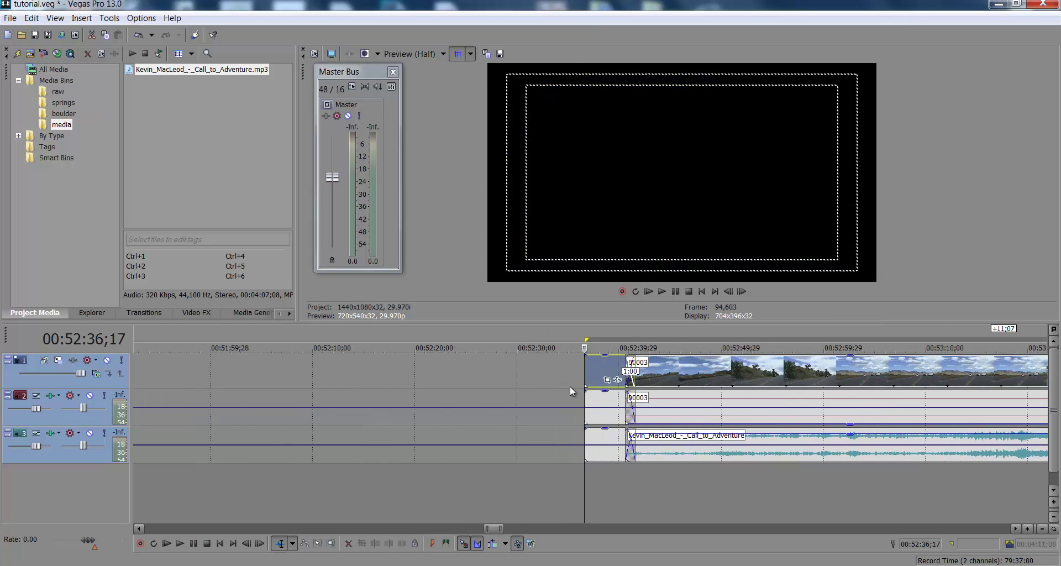
pyautogui.scroll(-10, 570, 386)
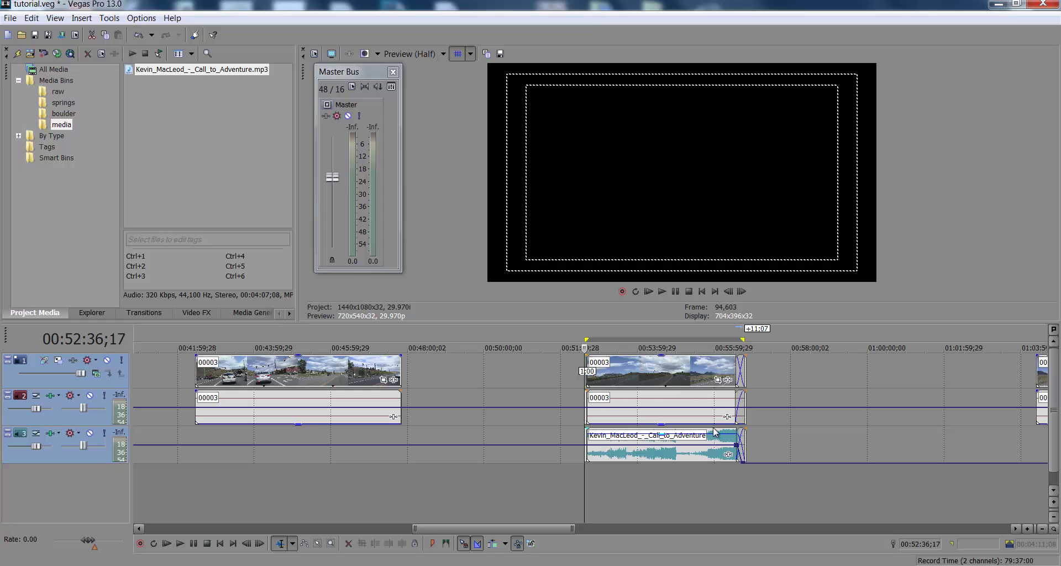
# - Extend the loop region's end to the end of the trailing black segment at 00:56:50;06 and return the cursor to the region's start
pyautogui.click(750, 453)
pyautogui.scroll(5, 750, 453)
pyautogui.scroll(3, 747, 451)
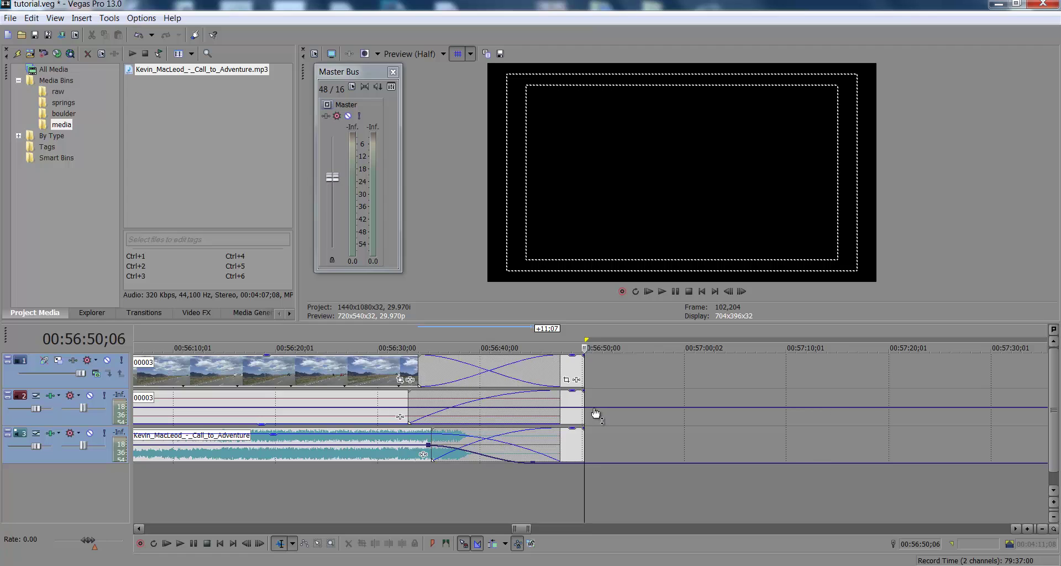
pyautogui.scroll(-8, 593, 413)
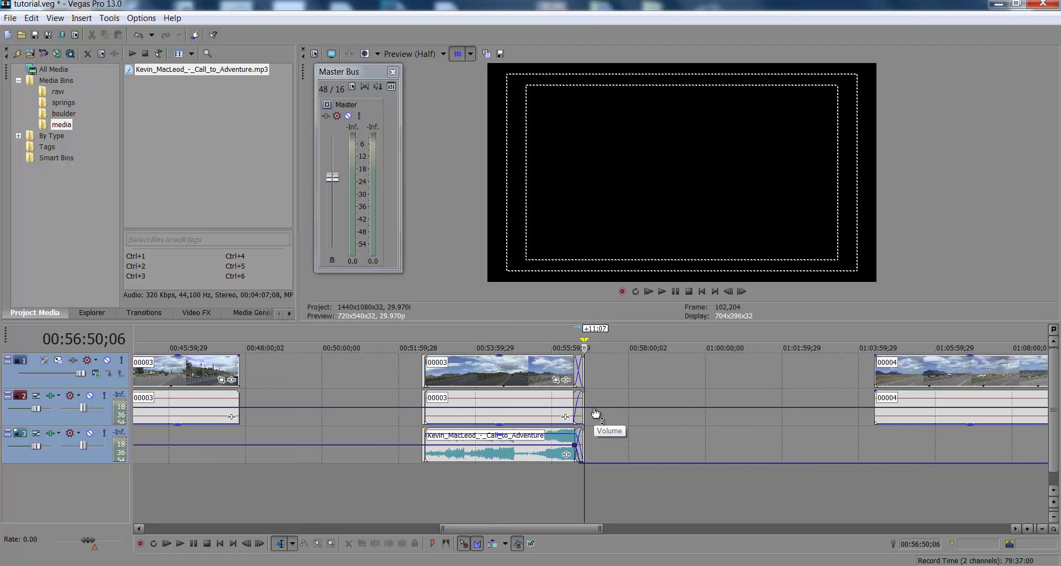
pyautogui.click(421, 368)
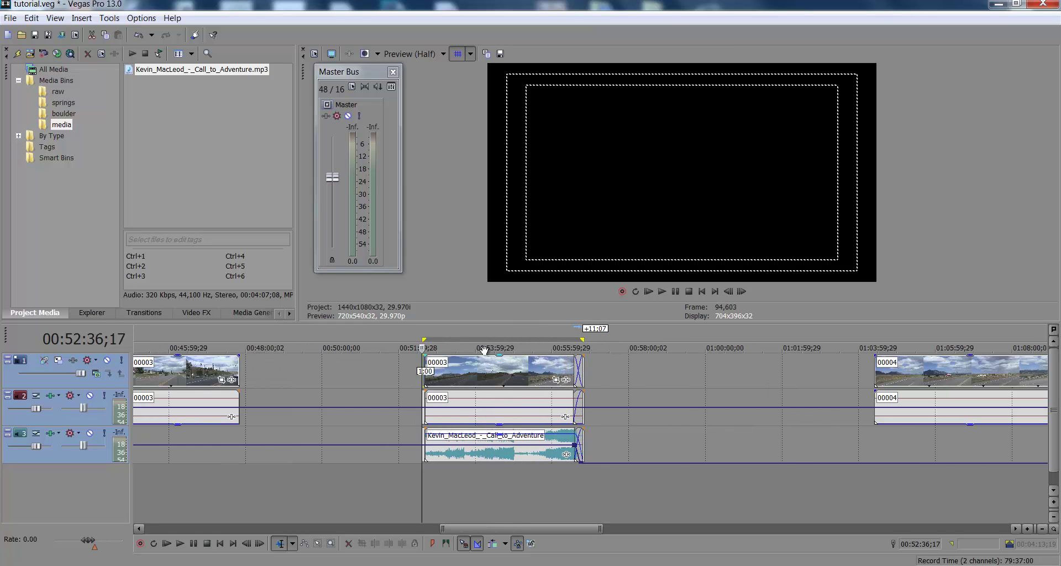
pyautogui.scroll(2, 580, 380)
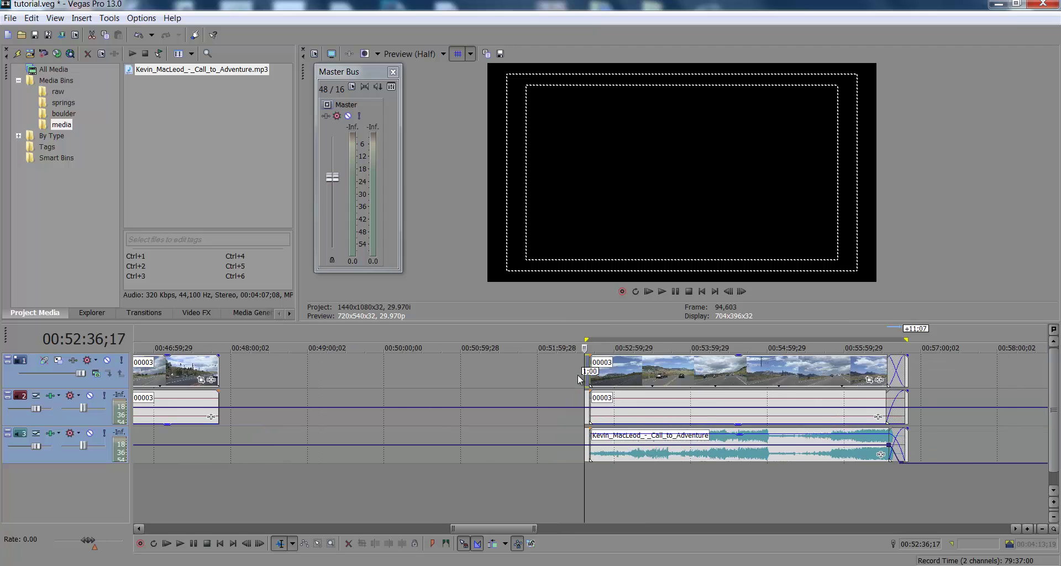
pyautogui.doubleClick(618, 337)
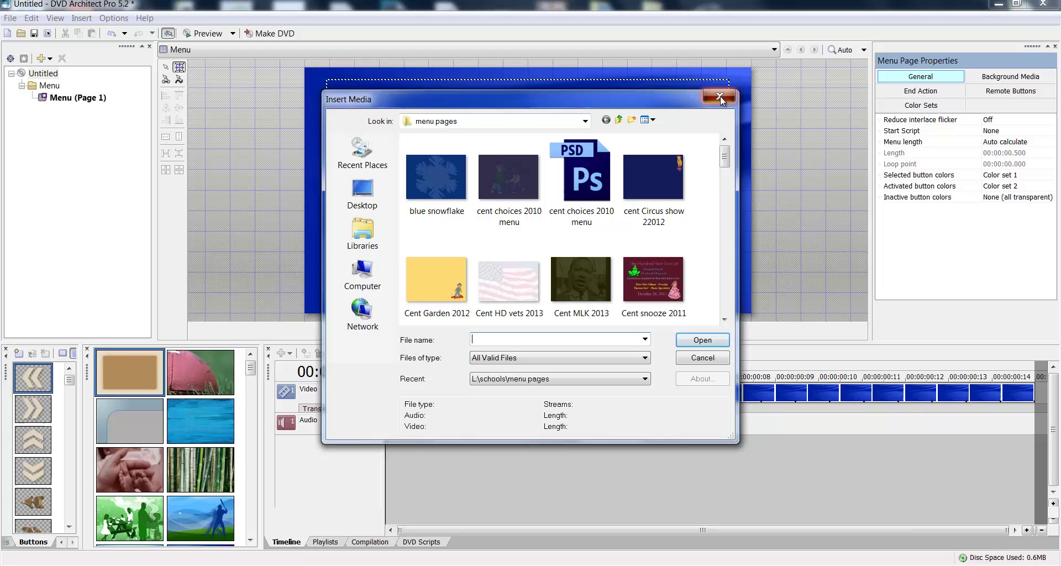
# - In DVD Architect Pro, discard the untitled project and create a menu-based DVD project using MPEG-2 720x480-60i, 16:9 (NTSC)
pyautogui.click(720, 96)
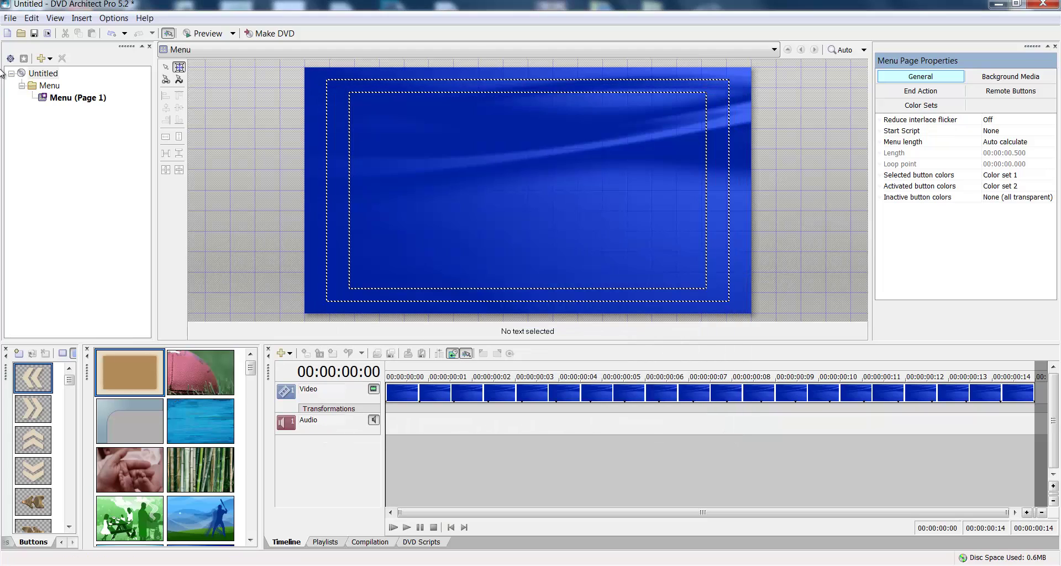
pyautogui.click(11, 19)
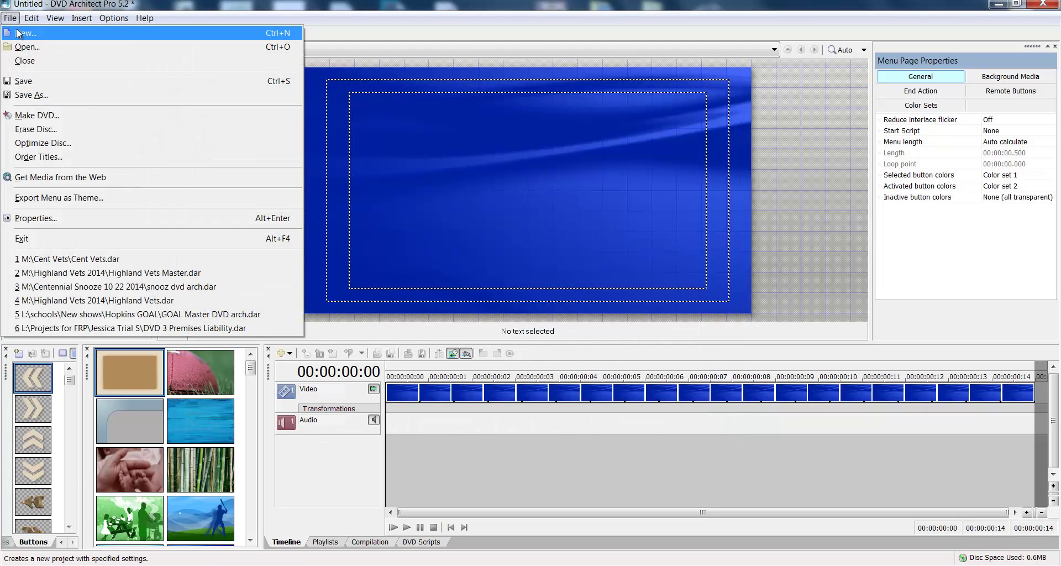
pyautogui.click(18, 33)
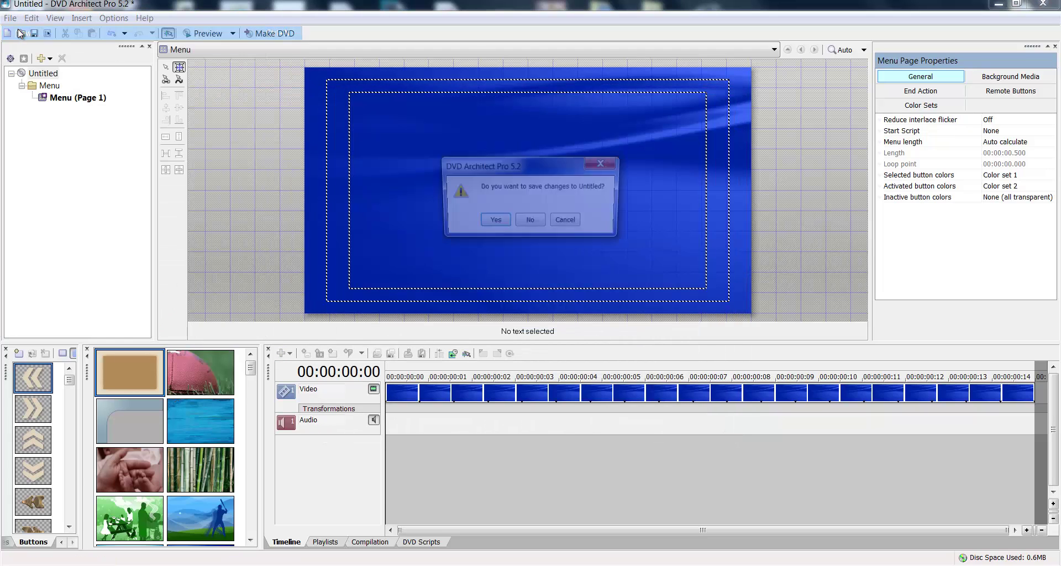
pyautogui.click(535, 221)
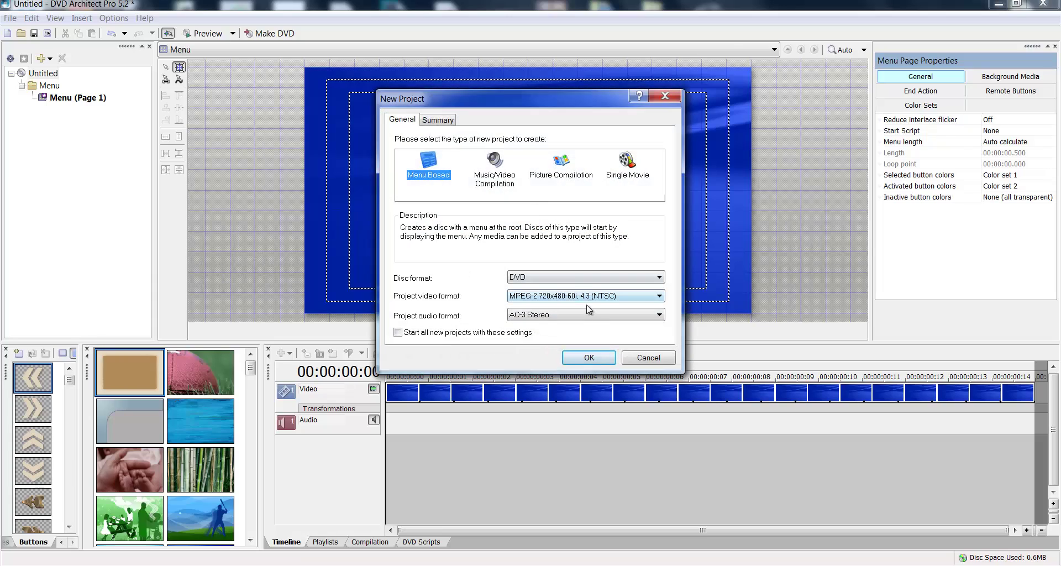
pyautogui.click(590, 296)
pyautogui.click(564, 306)
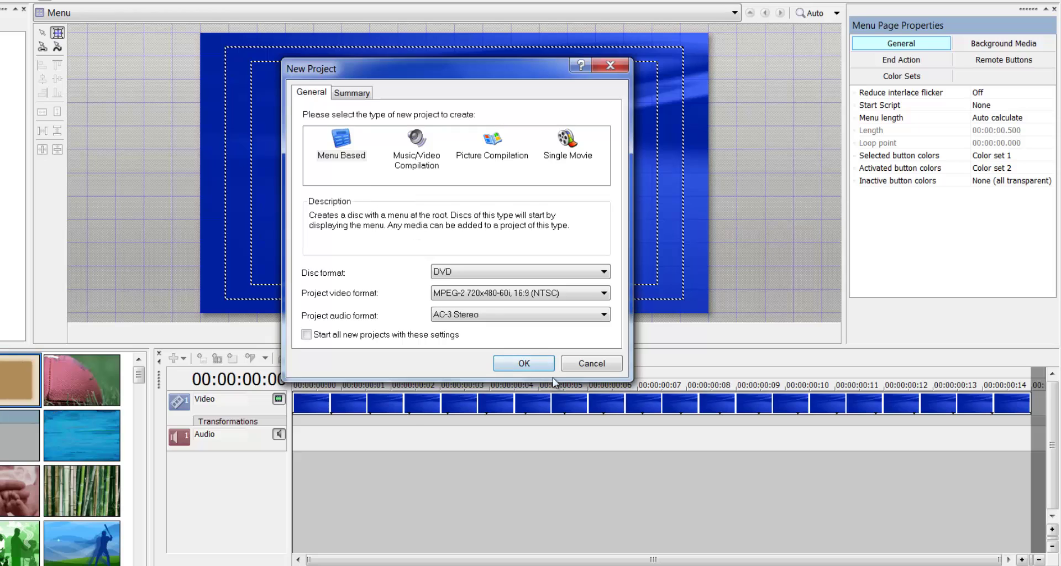
pyautogui.click(524, 363)
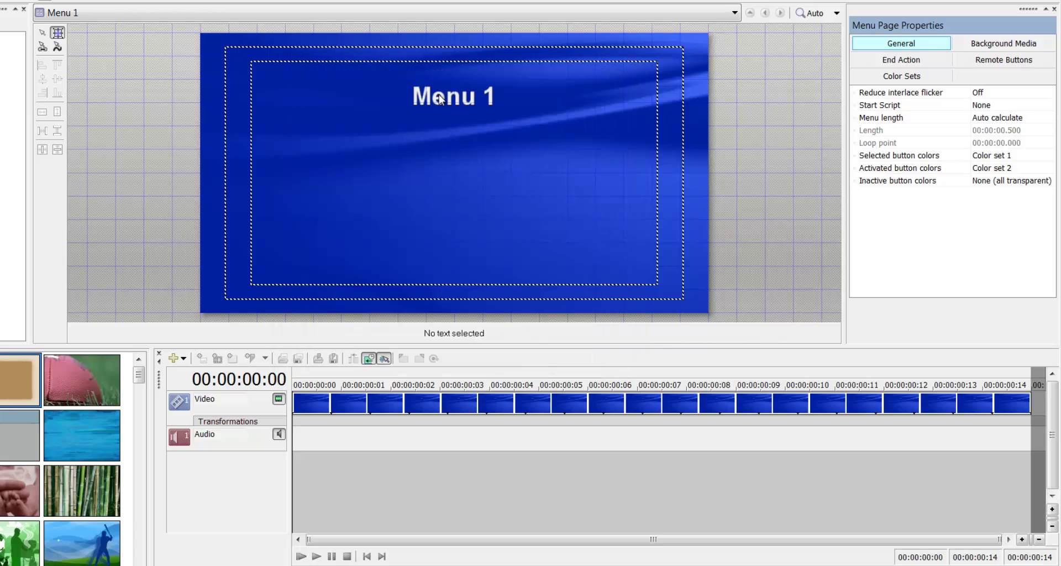
# - Delete the menu page's title text and insert the carriage 03.wmv video as a media button
pyautogui.click(441, 99)
pyautogui.press('Delete')
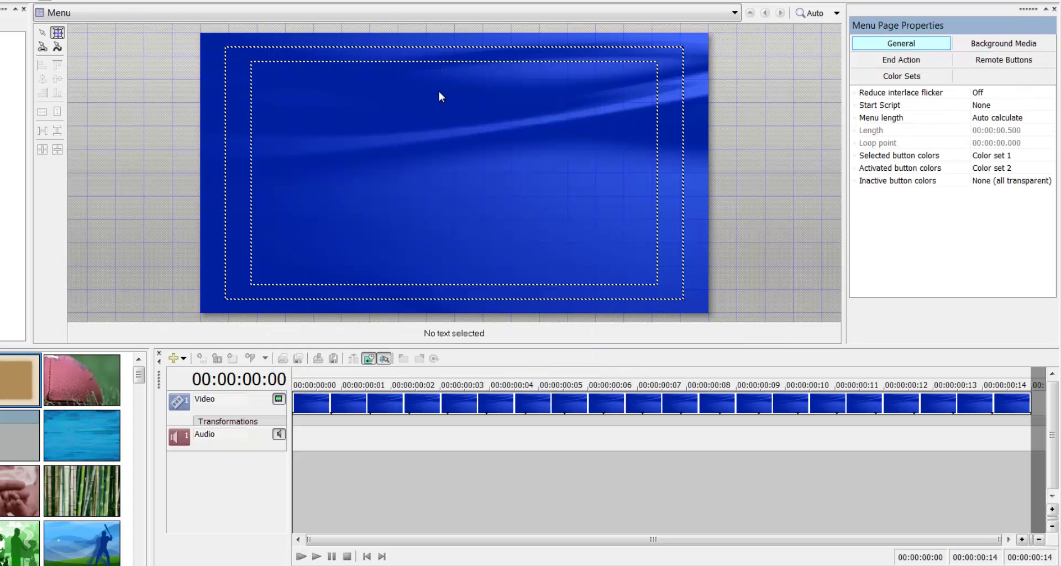
pyautogui.rightClick(386, 192)
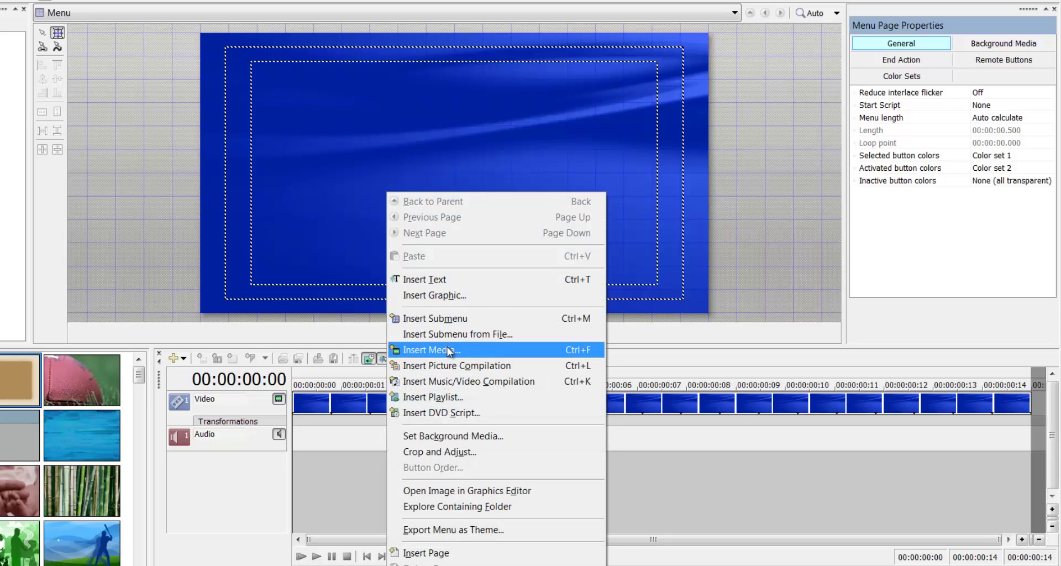
pyautogui.click(447, 350)
# - Change the inserted video button's style to Text Only
pyautogui.rightClick(445, 189)
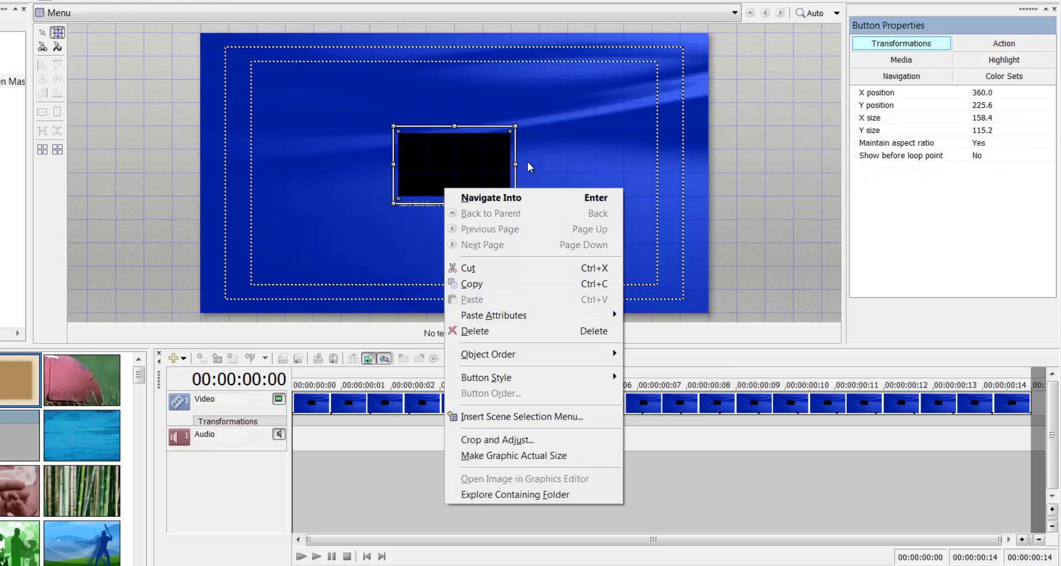
pyautogui.click(527, 161)
pyautogui.click(439, 181)
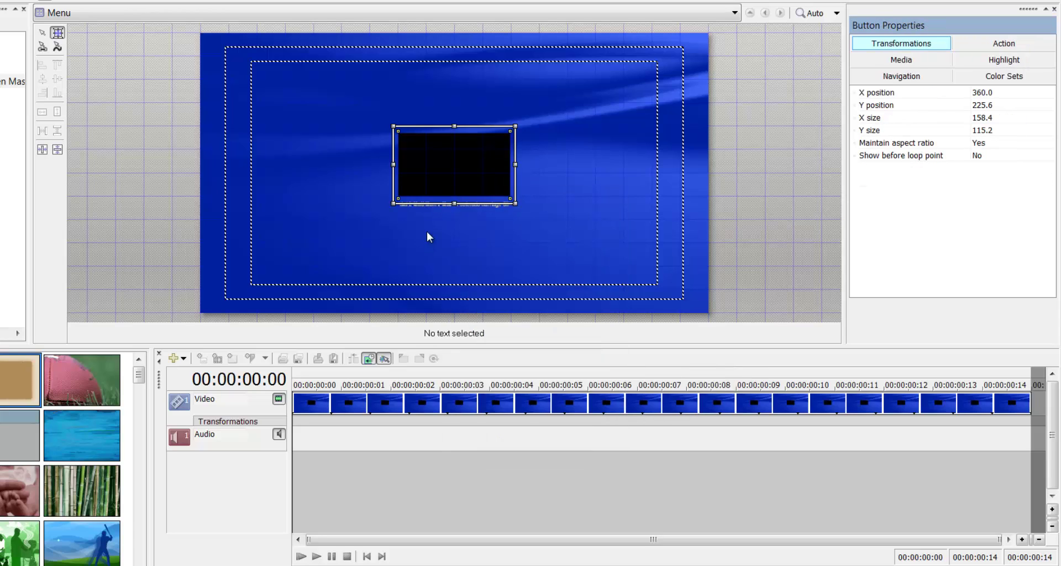
pyautogui.rightClick(433, 177)
pyautogui.moveTo(575, 362)
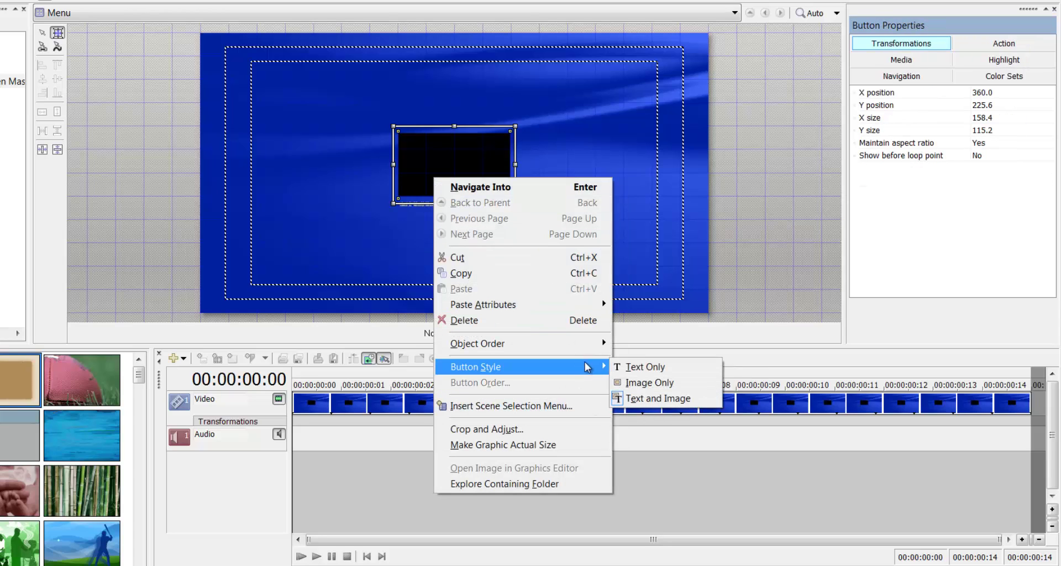
pyautogui.click(644, 366)
# - Replace the button's text with Test
pyautogui.press('F2')
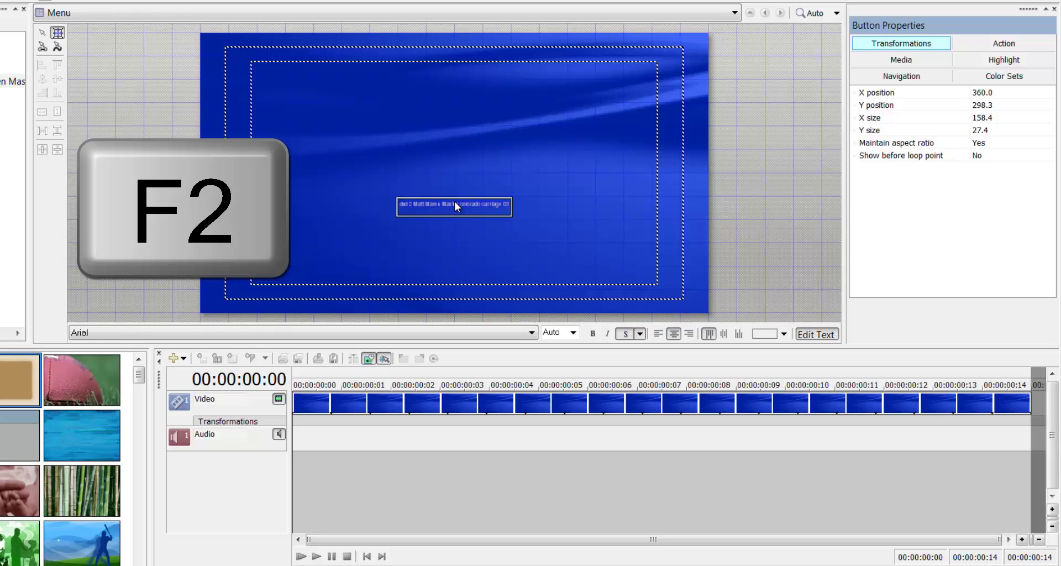
pyautogui.write('Text')
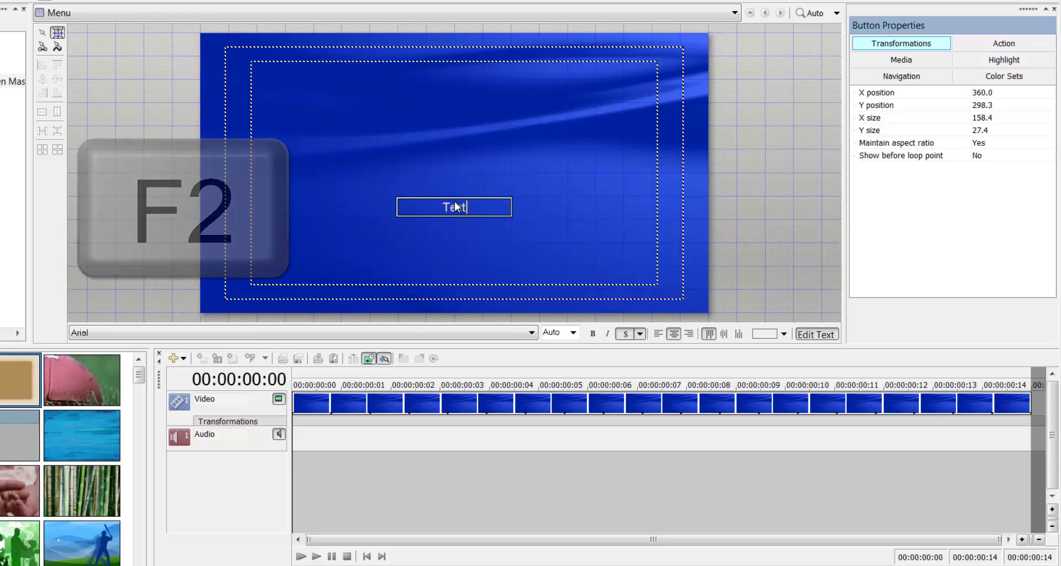
pyautogui.press('Return')
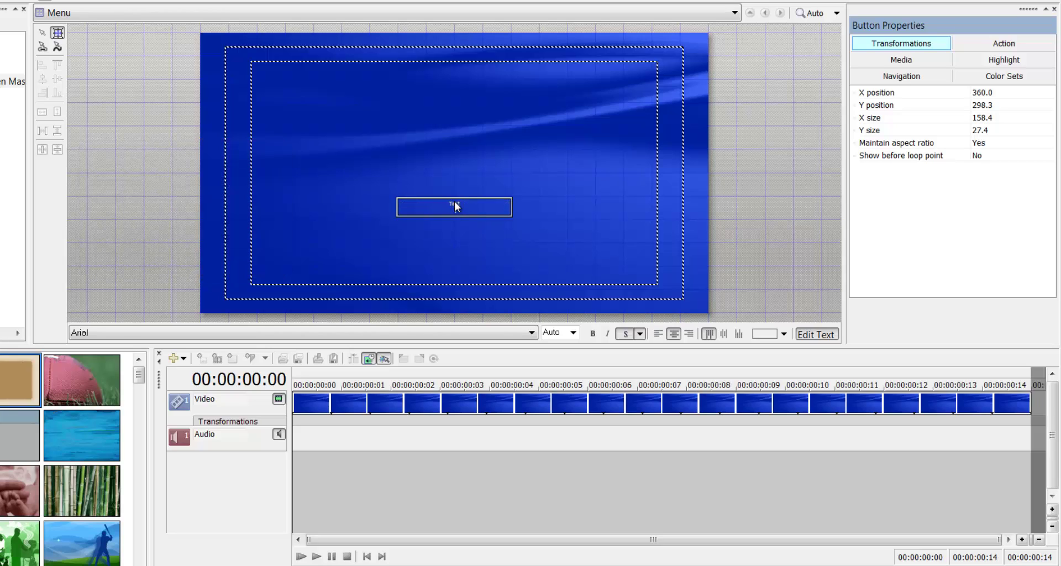
pyautogui.press('BackSpace')
pyautogui.press('Escape')
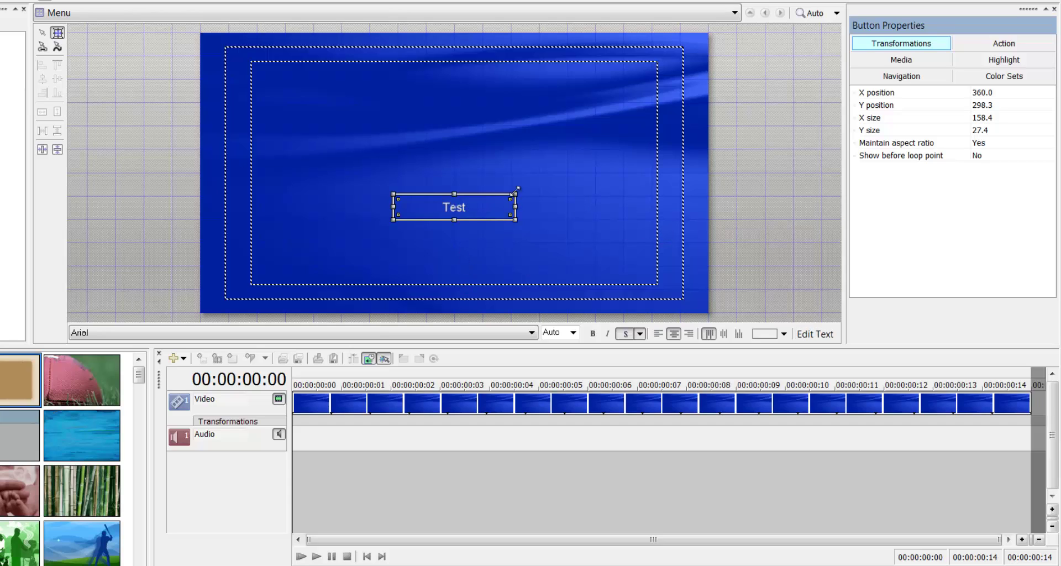
# - Resize the Test button to about 104 by 37 and place it near the menu's lower-left corner, around X 157, Y 373
pyautogui.moveTo(516, 190); pyautogui.dragTo(476, 185)
pyautogui.moveTo(435, 218); pyautogui.dragTo(311, 277)
pyautogui.click(408, 235)
pyautogui.click(302, 258)
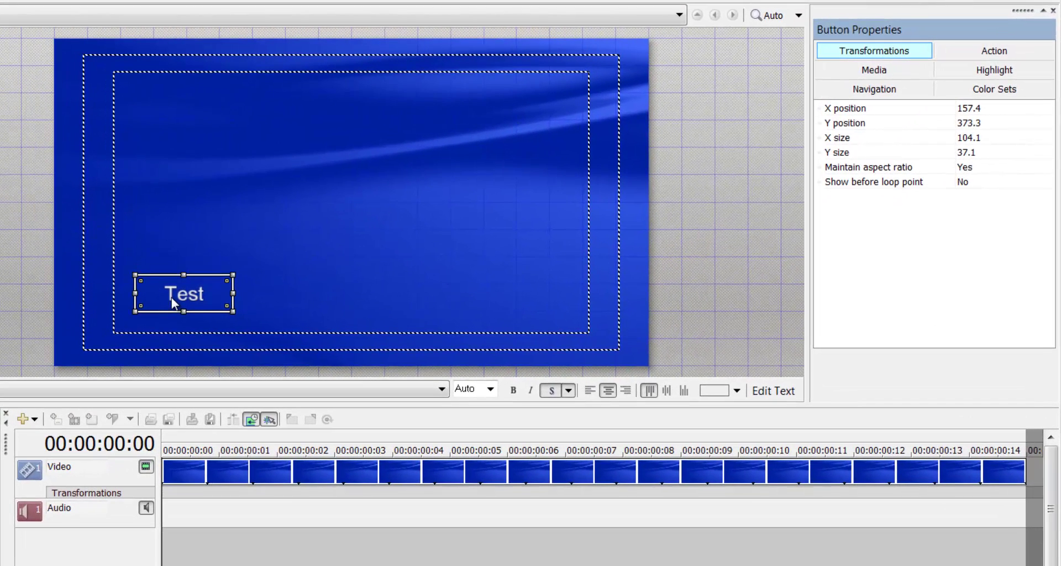
pyautogui.click(251, 259)
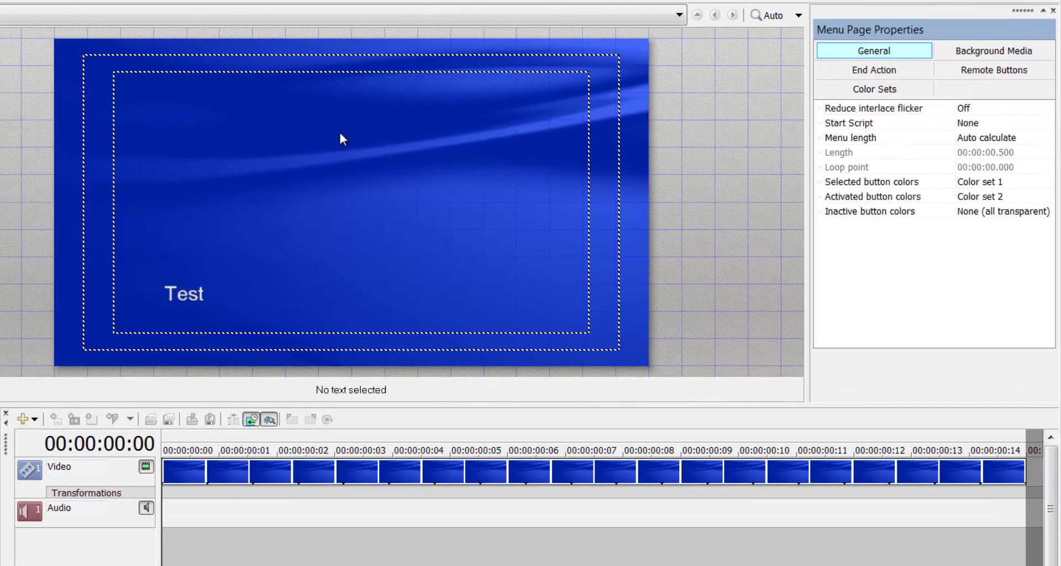
# - Navigate into the Test button's linked video and examine its track media source files for video and audio
pyautogui.click(184, 306)
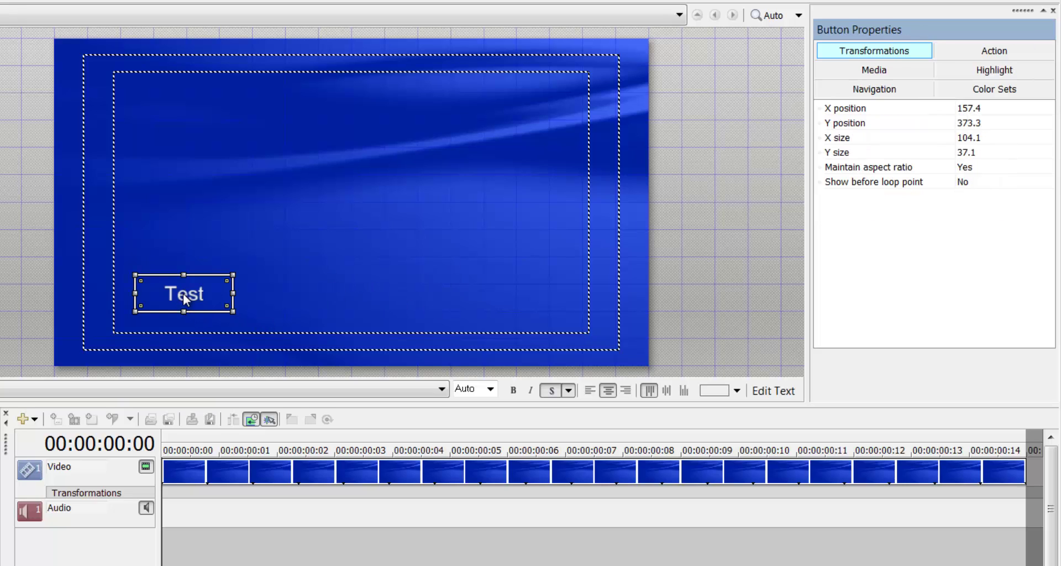
pyautogui.doubleClick(185, 299)
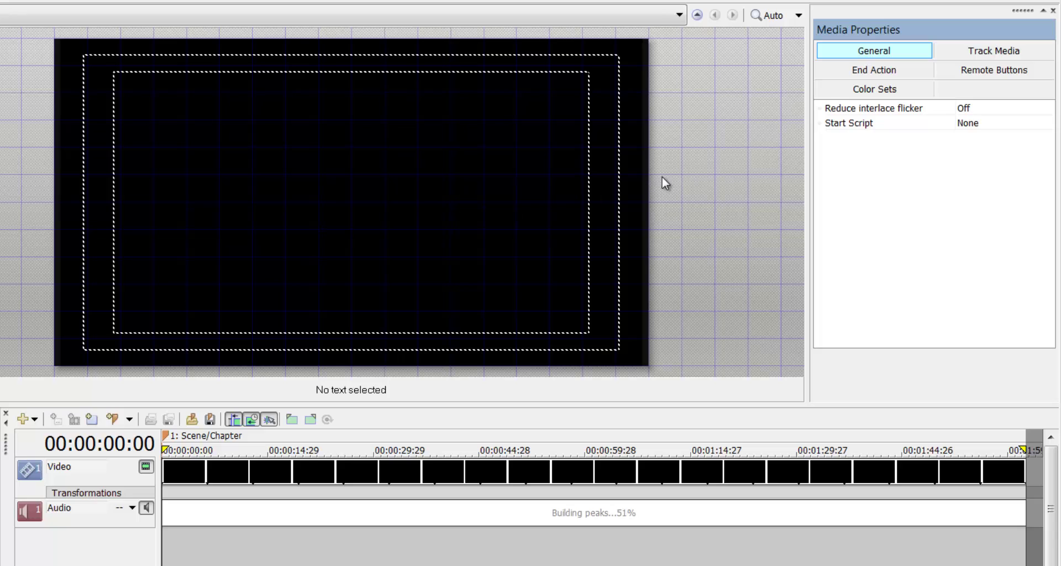
pyautogui.click(1007, 49)
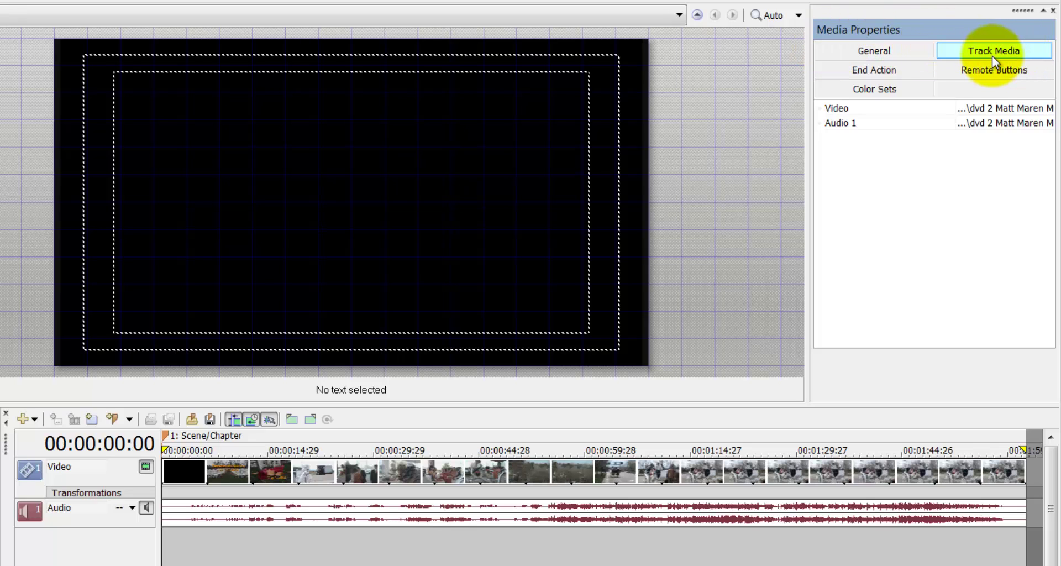
pyautogui.click(1032, 123)
pyautogui.click(1024, 108)
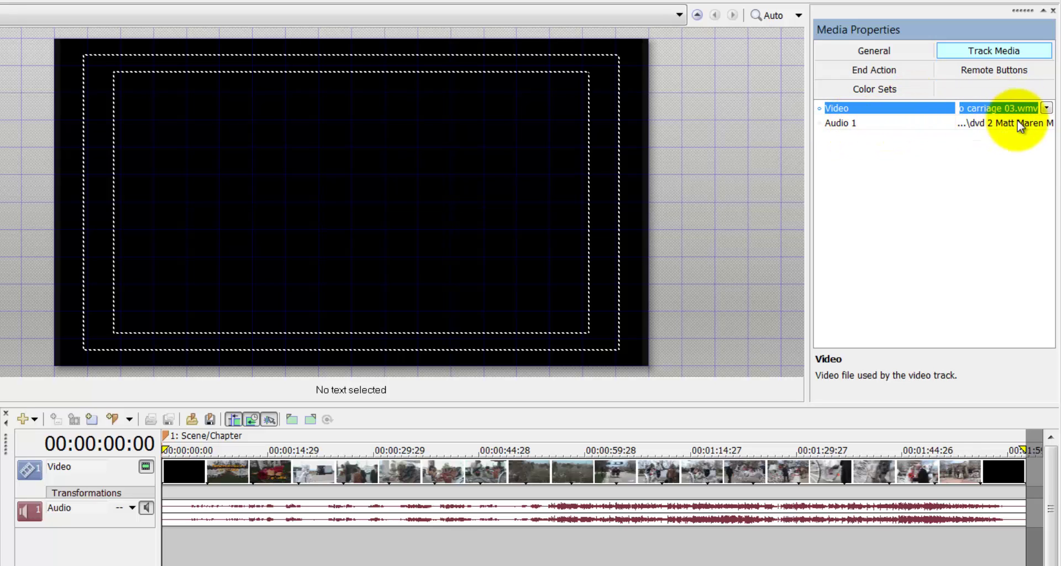
# - Replace the linked video's Audio 1 source with the Kevin_MacLeod_-_08_-_Slow_Burn MP3 from the royalty free music folder
pyautogui.click(1042, 124)
pyautogui.click(1047, 123)
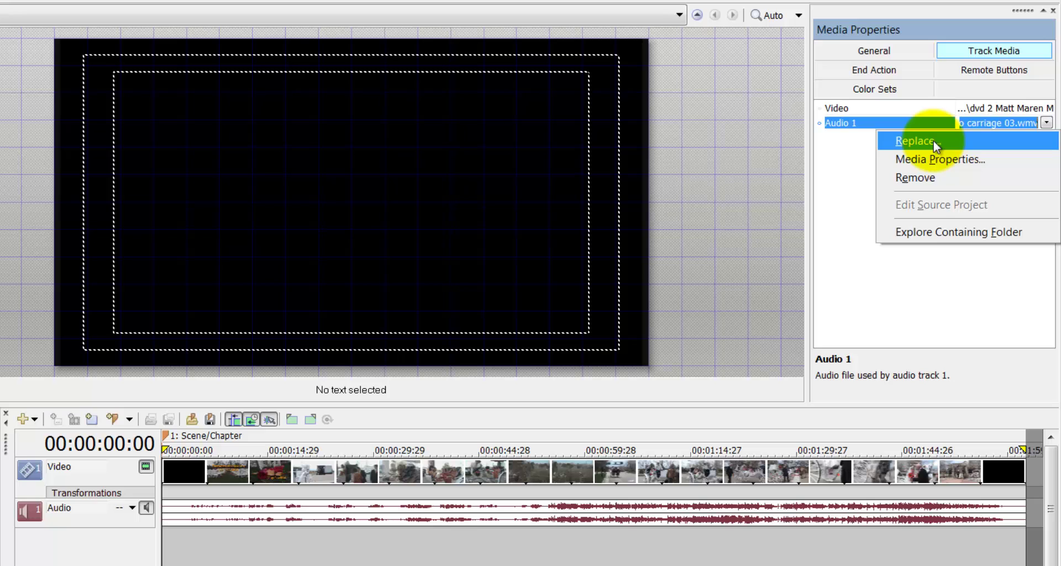
pyautogui.click(621, 480)
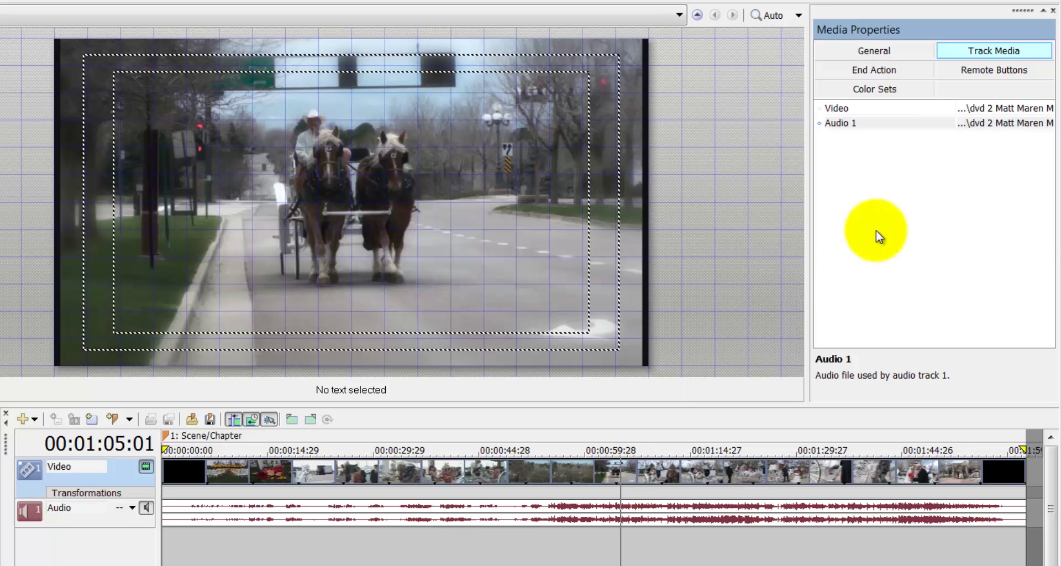
pyautogui.click(936, 125)
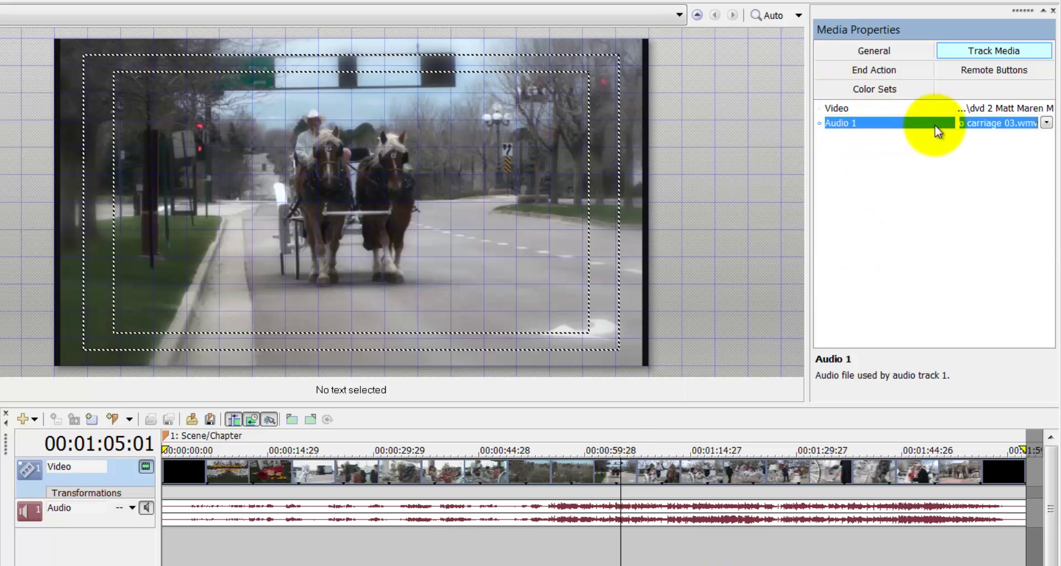
pyautogui.click(1046, 123)
pyautogui.click(1029, 138)
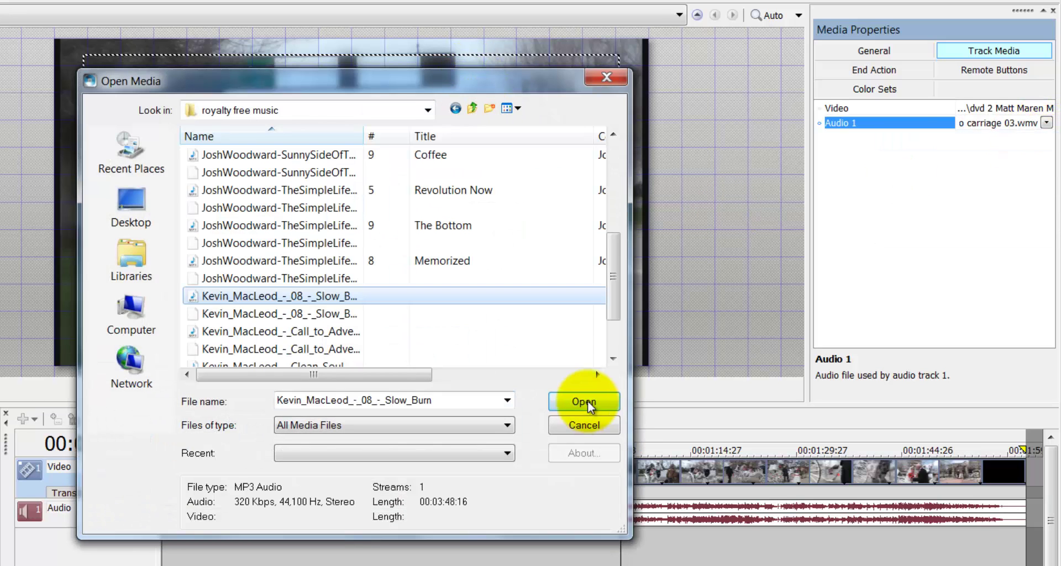
pyautogui.click(587, 401)
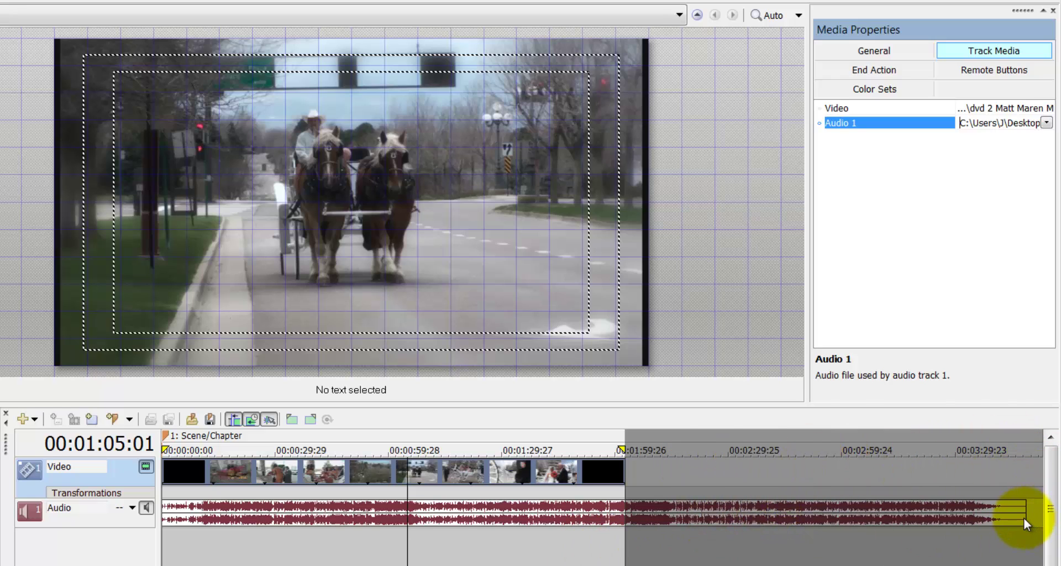
pyautogui.click(620, 450)
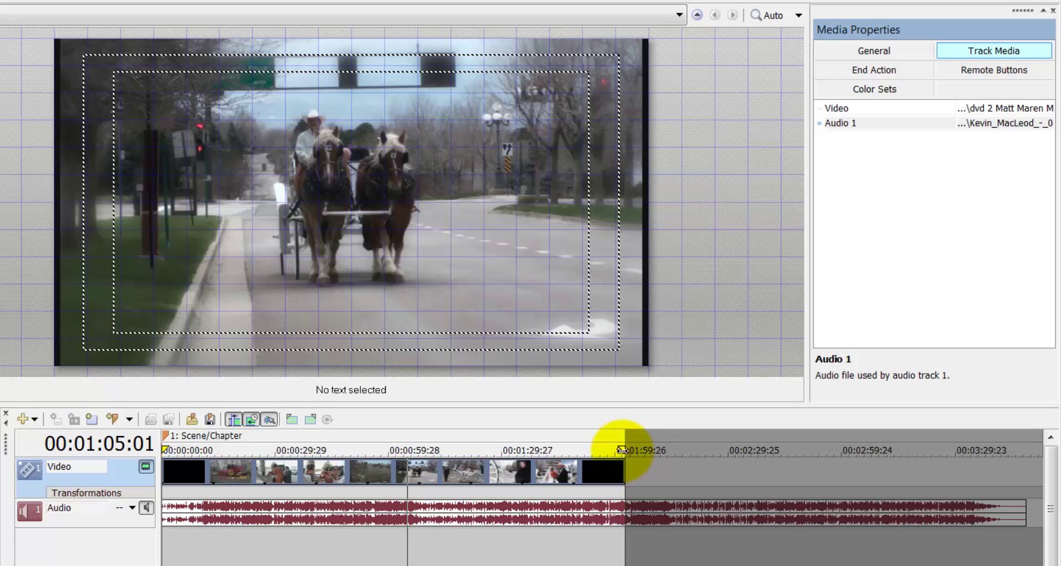
pyautogui.moveTo(622, 450)
pyautogui.mouseDown()
pyautogui.moveTo(612, 448)
pyautogui.moveTo(621, 449)
pyautogui.mouseUp()
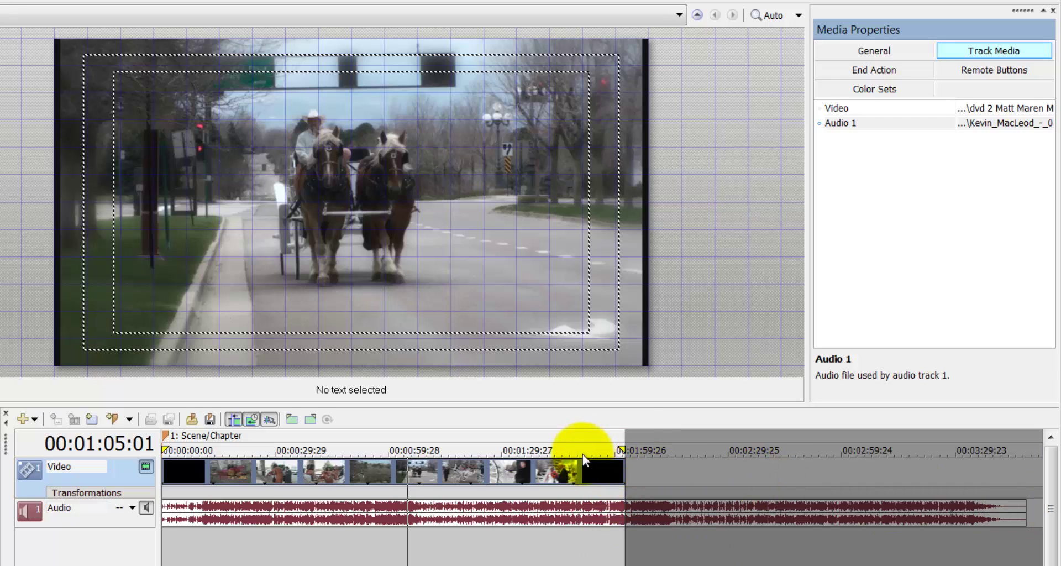
pyautogui.moveTo(621, 450)
pyautogui.mouseDown()
pyautogui.moveTo(970, 434)
pyautogui.moveTo(1030, 417)
pyautogui.moveTo(614, 519)
pyautogui.moveTo(620, 514)
pyautogui.mouseUp()
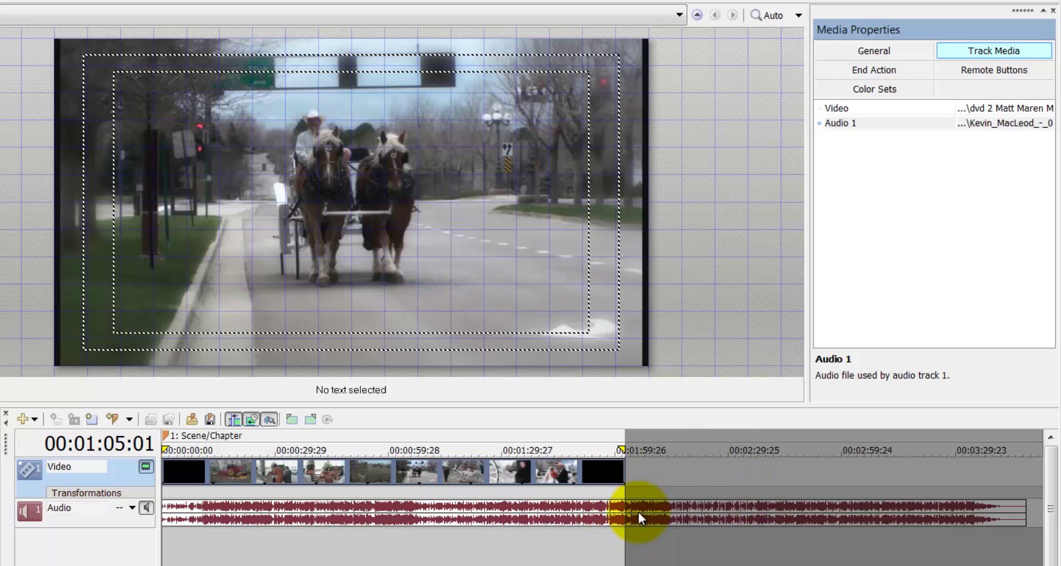